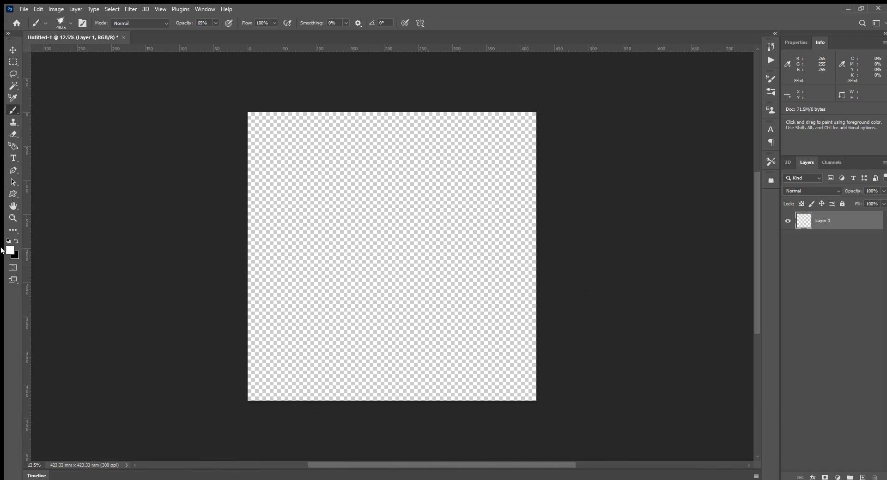
Set black as the foreground colour and stamp the ink-cloud brush once across the canvas at 65% opacity.
key("x")
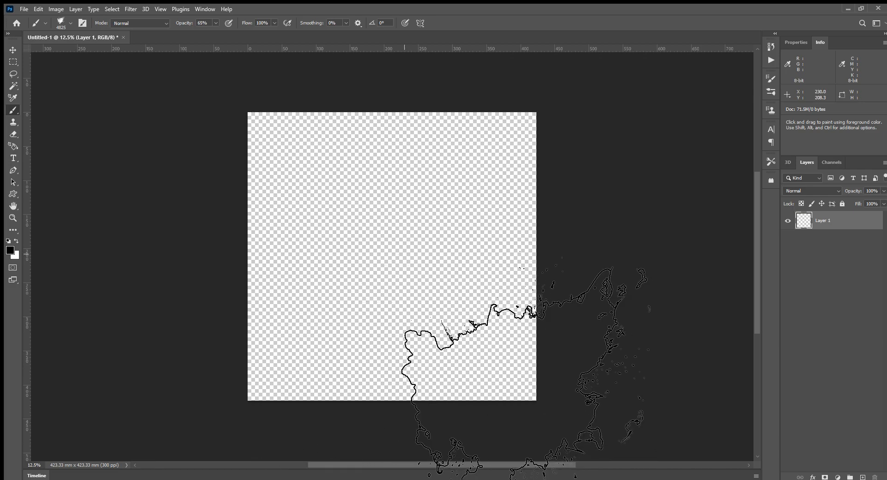
left_click(405, 262)
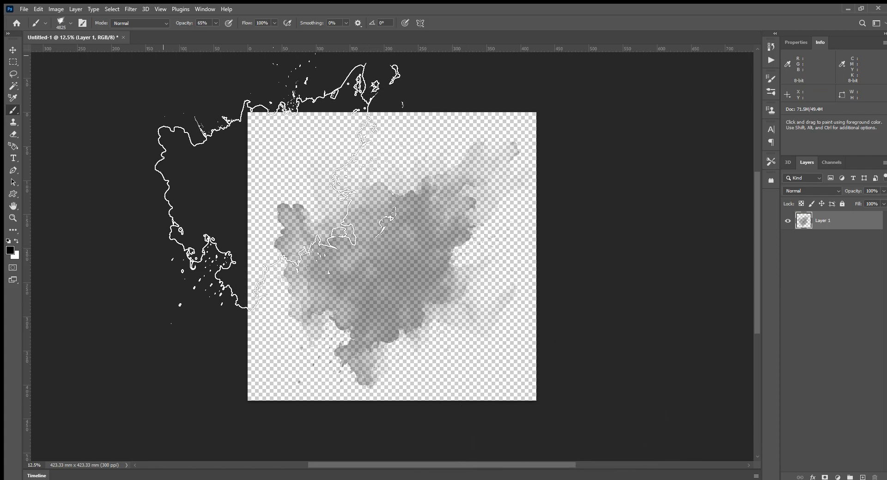
Set the brush opacity to 100% and replace the faint ink-cloud stamp with a full-strength black one.
left_click_drag(212, 29, 228, 29)
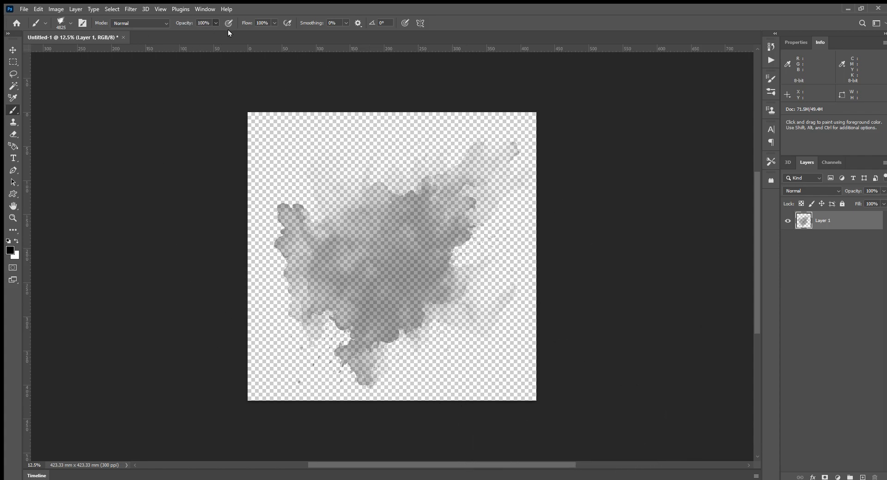
left_click(283, 4)
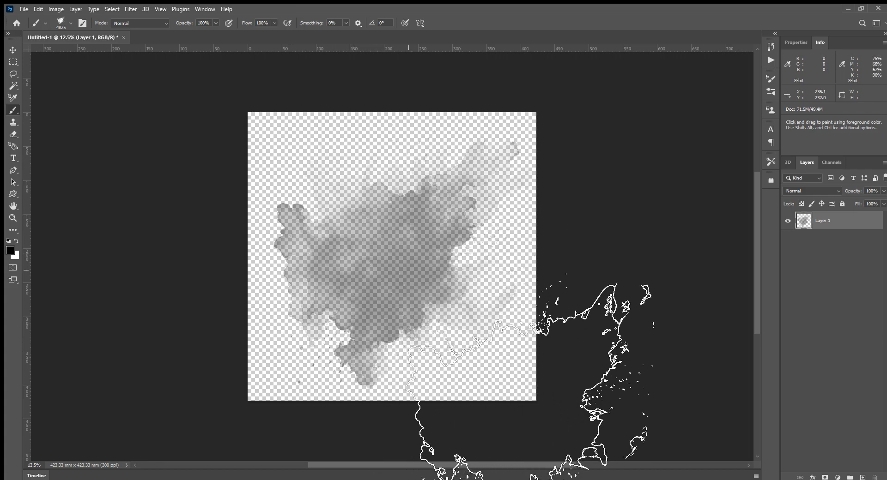
key("ctrl+z")
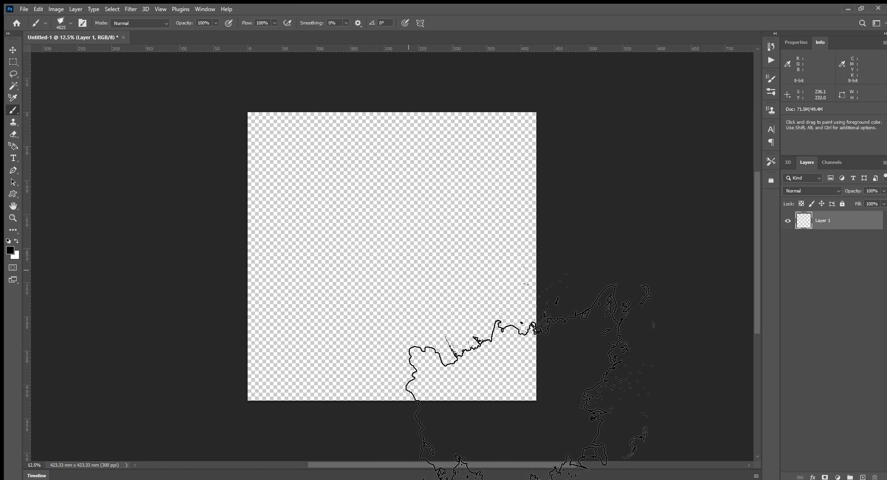
left_click(406, 249)
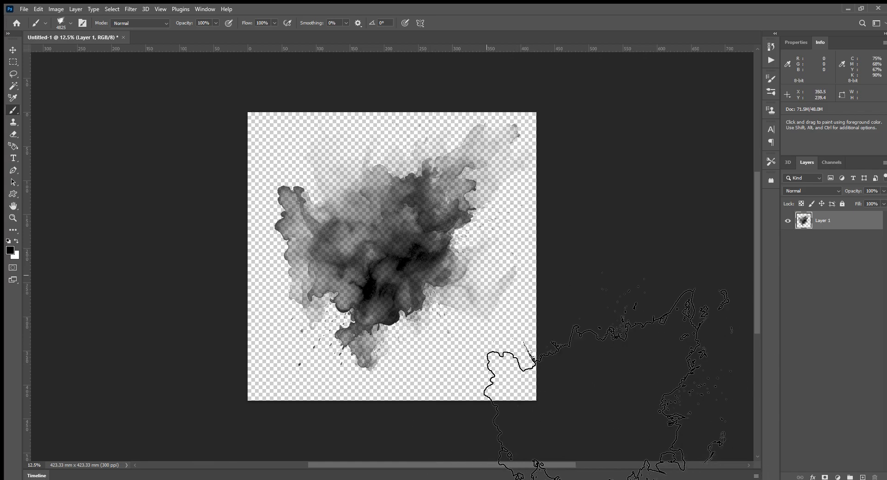
Examine the edges, splatter and inner texture of the stamped ink cloud at close range.
key("ctrl+plus")
key("ctrl+plus")
key("ctrl+plus")
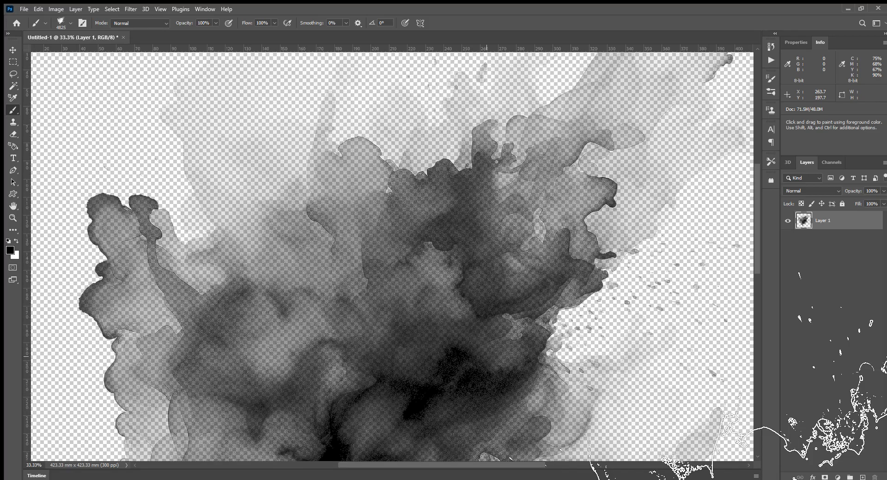
key("ctrl+minus")
key("ctrl+minus")
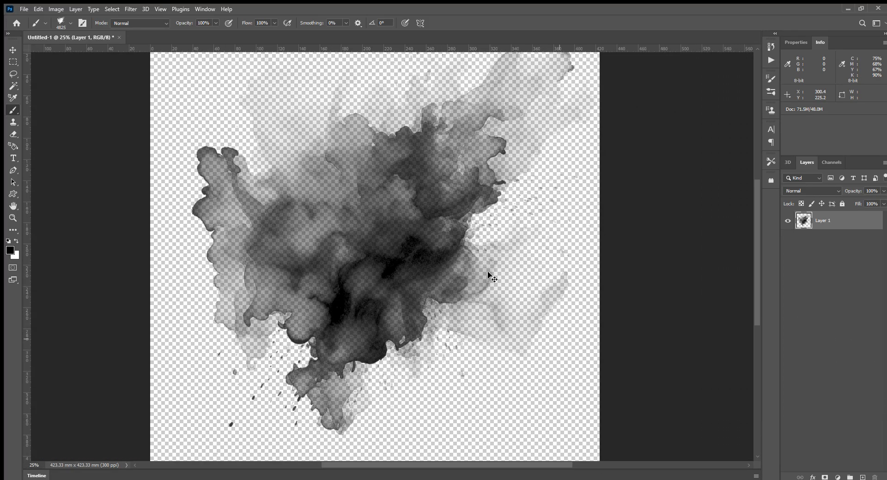
scroll(491, 269, "down", 1)
key("ctrl+plus")
key("ctrl+minus")
key("ctrl+minus")
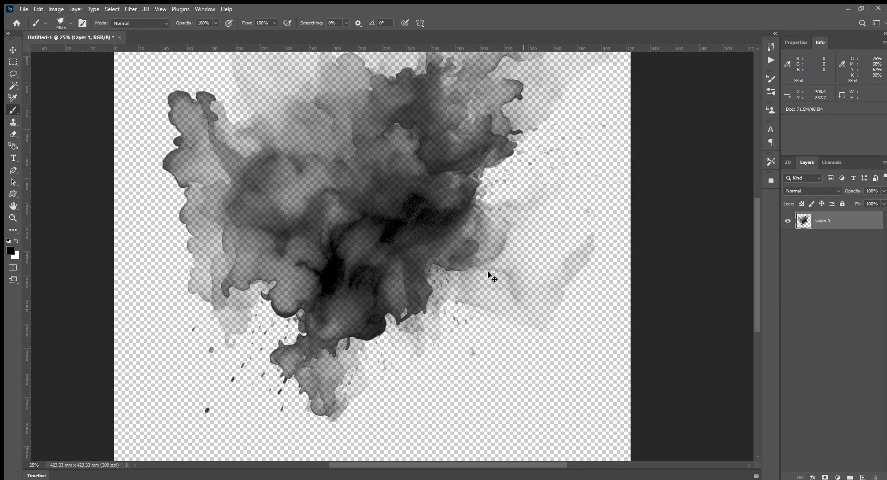
scroll(482, 276, "up", 3)
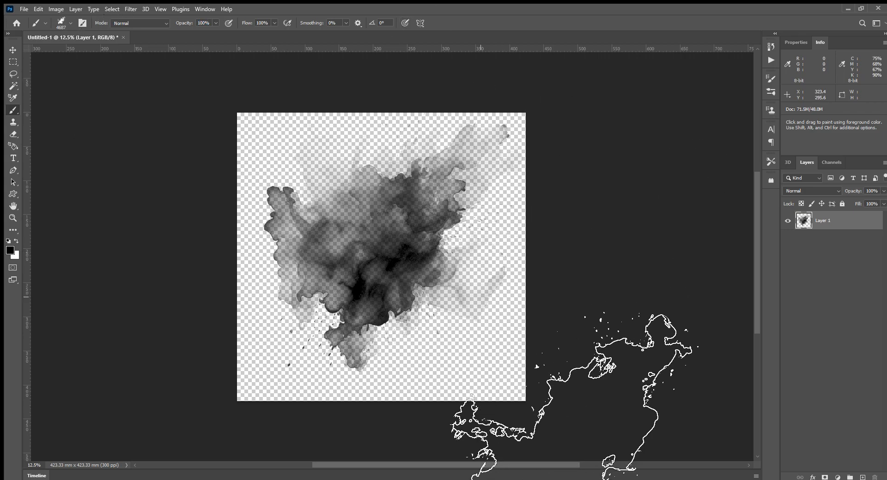
Try the 4687 px ink brush over the first cloud, undo both stamps and stamp it in black on the empty layer.
left_click(409, 266)
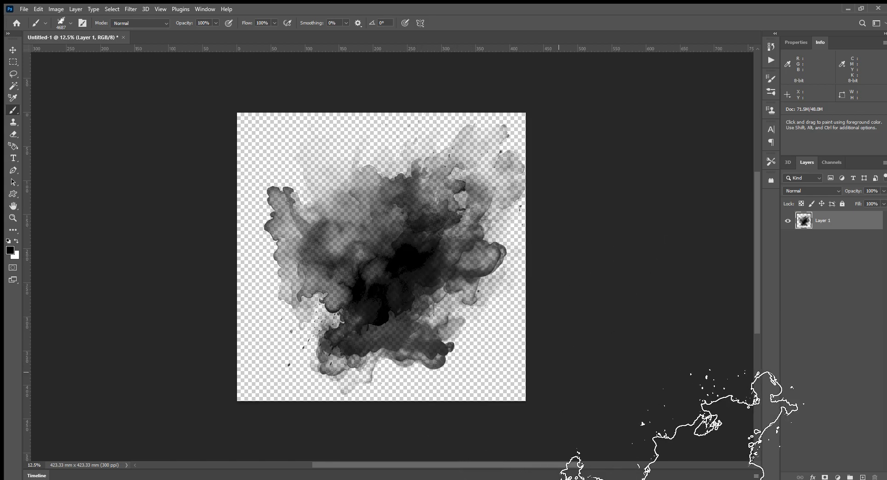
key("ctrl+z")
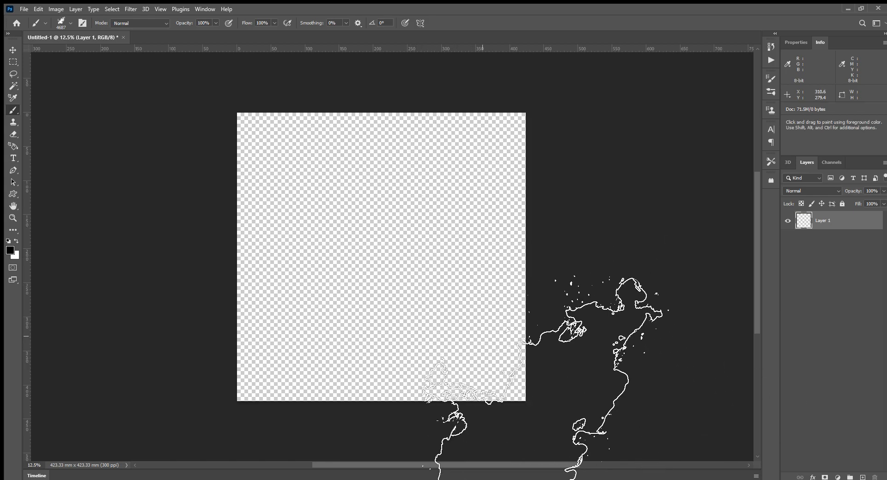
left_click(389, 234)
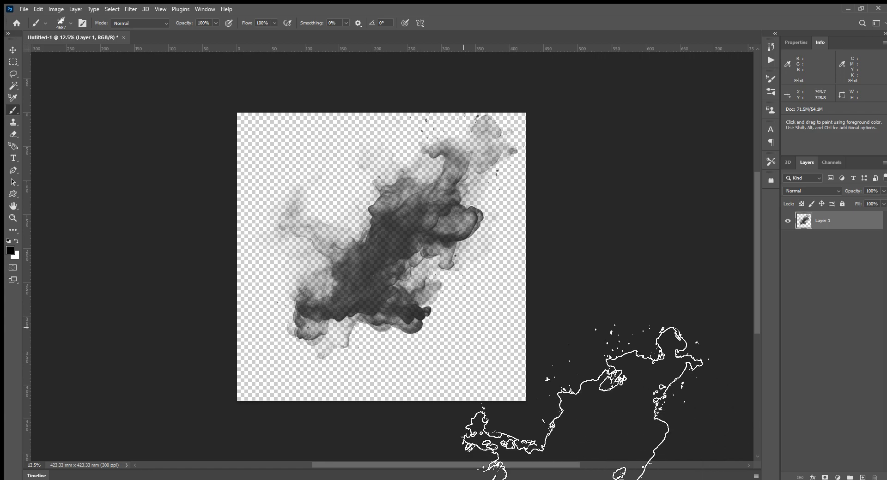
Add a new layer, place it beneath the ink layer and fill it with white.
scroll(362, 238, "up", 4)
scroll(362, 239, "down", 5)
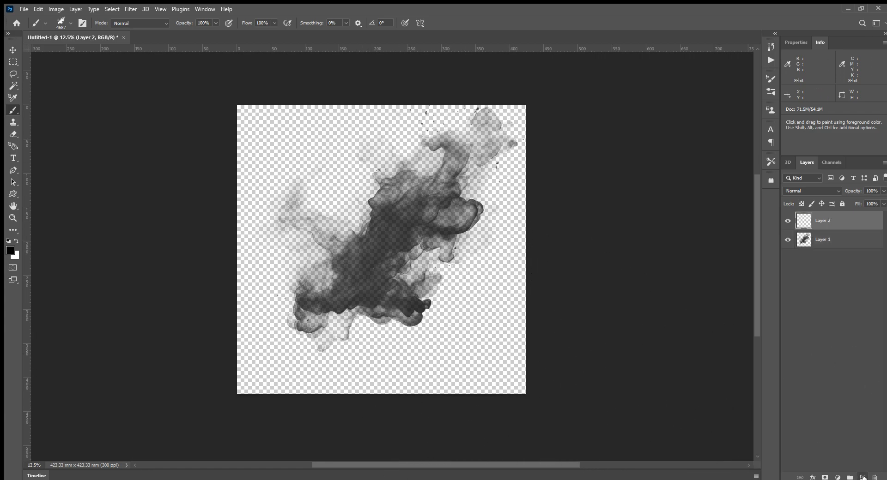
left_click_drag(831, 251, 832, 252)
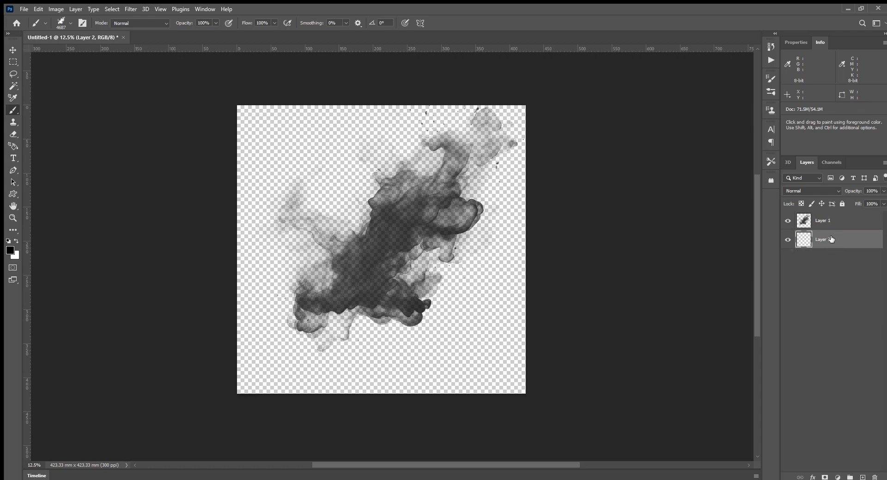
key("i")
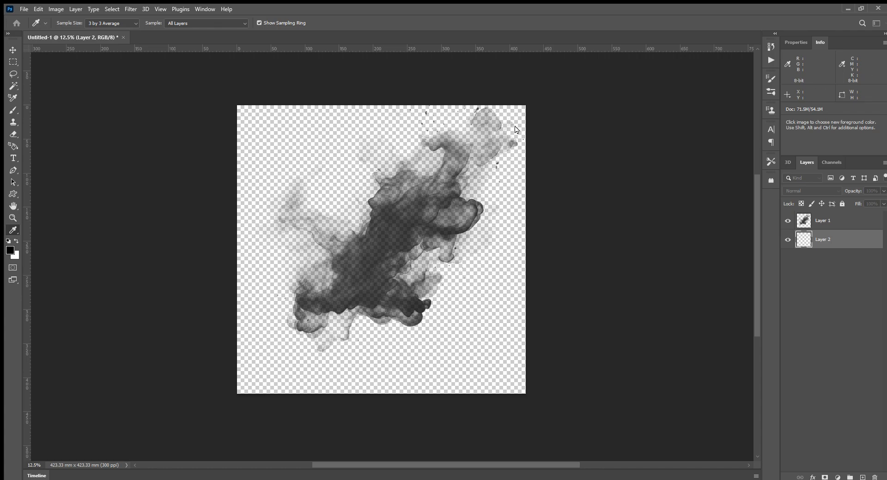
key("b")
key("ctrl+BackSpace")
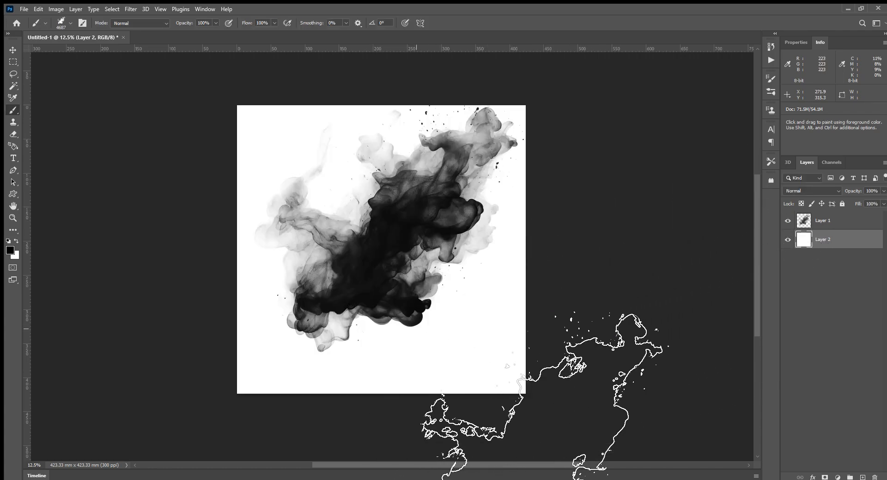
Try stamping the ink brush on the white background layer, once in black and several times in white over it.
scroll(420, 272, "up", 2)
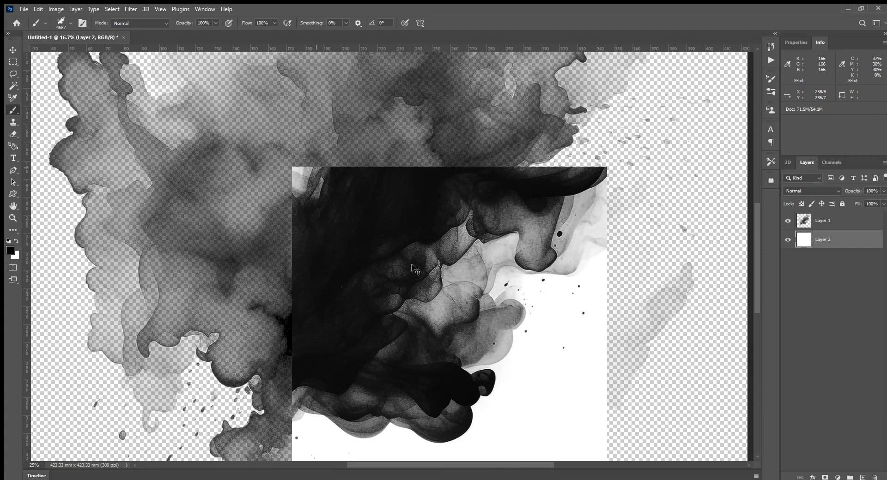
scroll(412, 269, "down", 1)
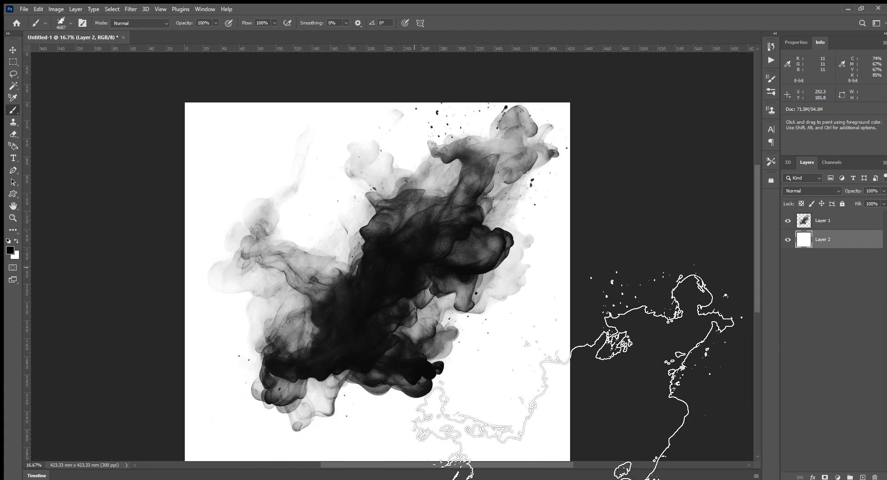
key("ctrl+minus")
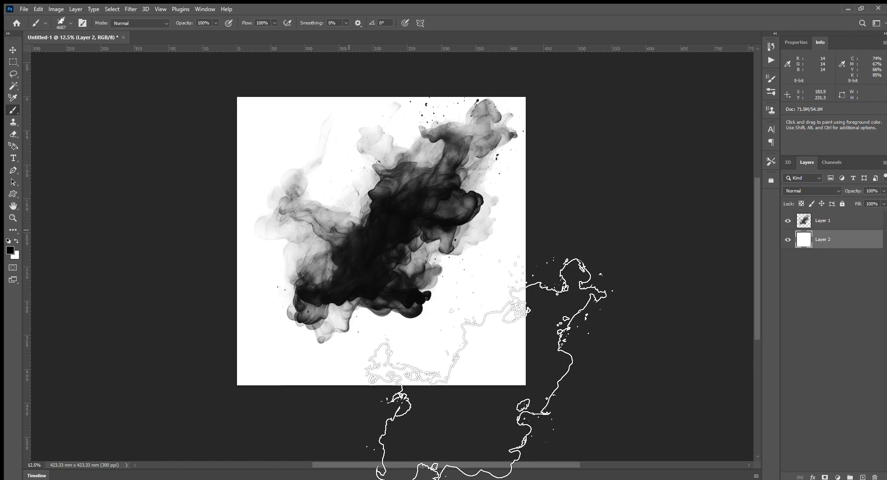
left_click(373, 241)
key("x")
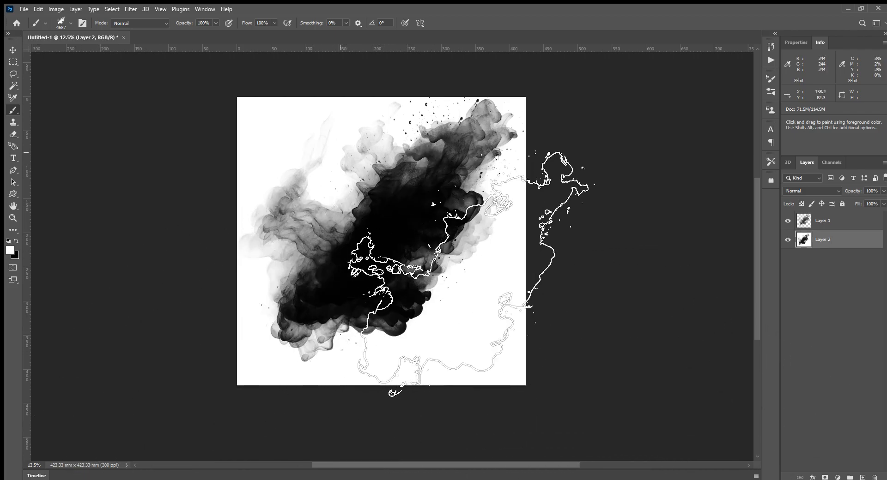
left_click(392, 183)
left_click(377, 354)
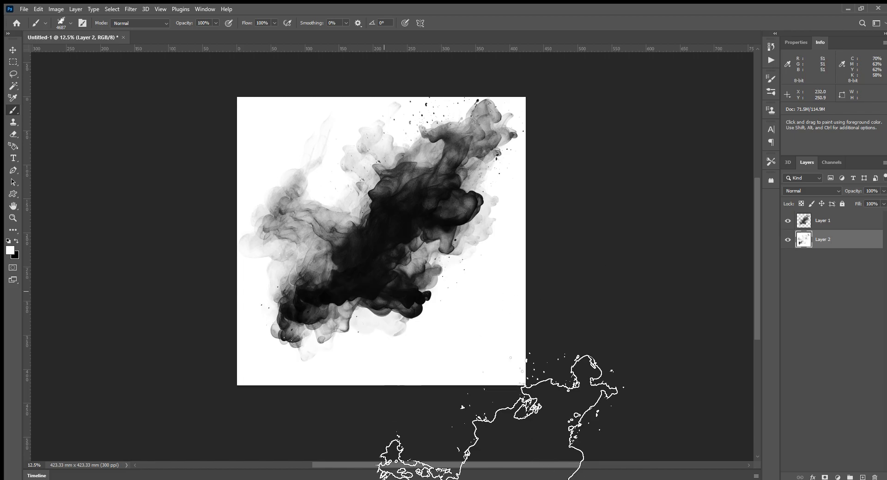
left_click(255, 319)
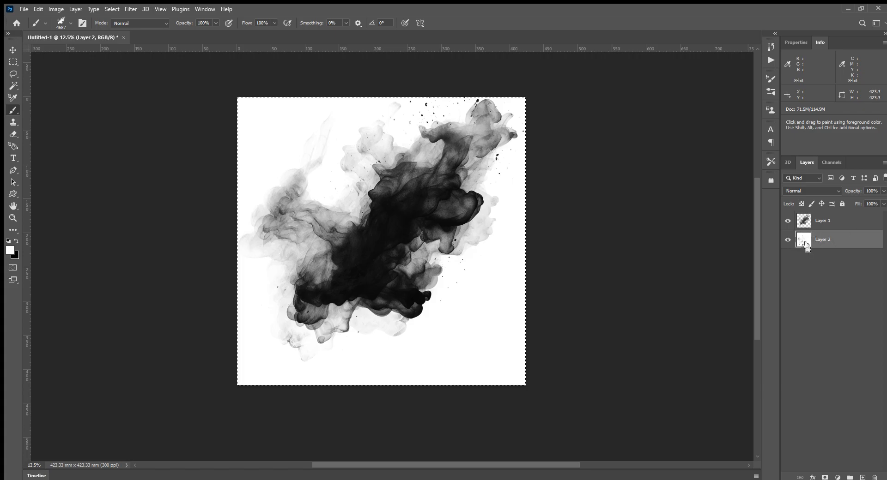
Clear the test stamps from the background layer and refill it with solid white.
key("Delete")
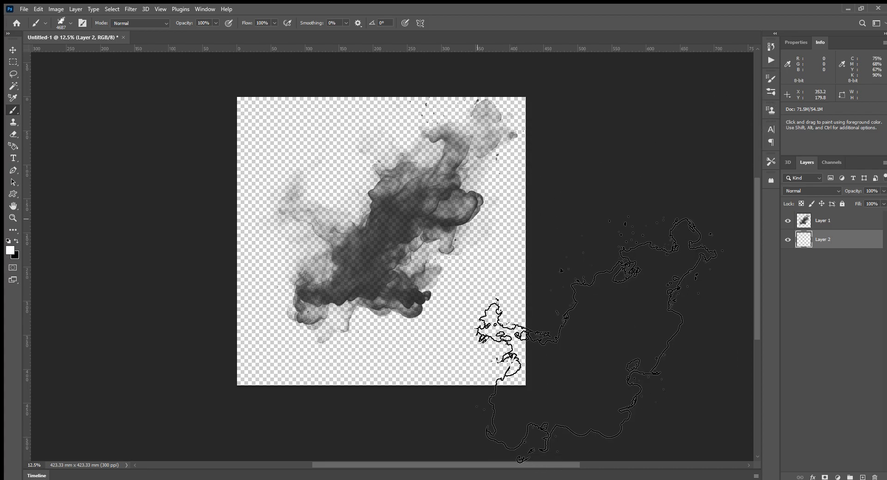
key("i")
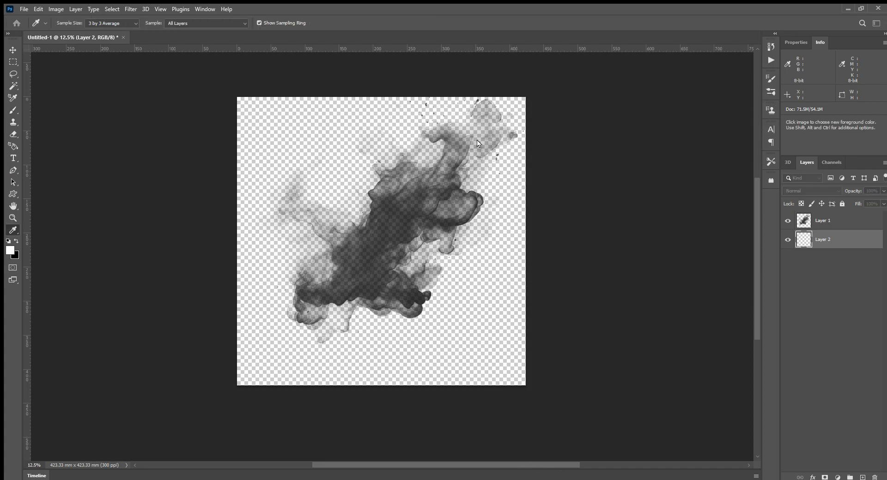
key("alt+BackSpace")
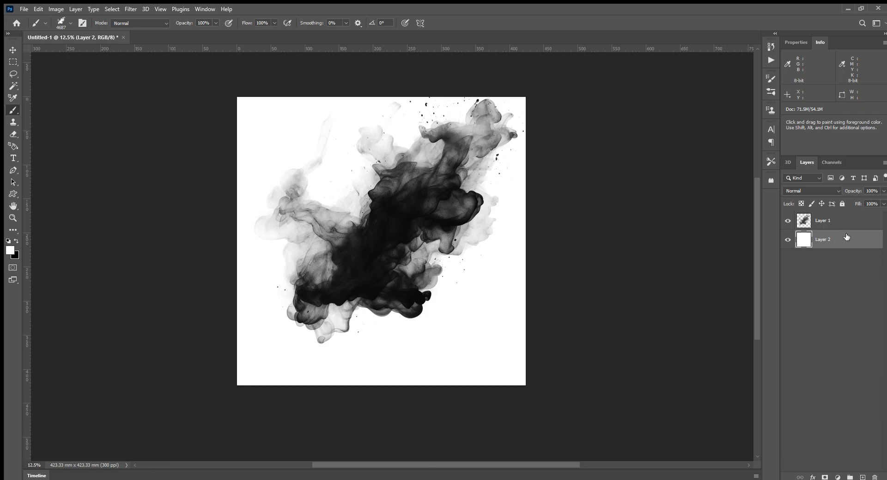
Lock the white background layer and add a new empty layer above the ink layer.
left_click(832, 225)
left_click(845, 241)
left_click(845, 222)
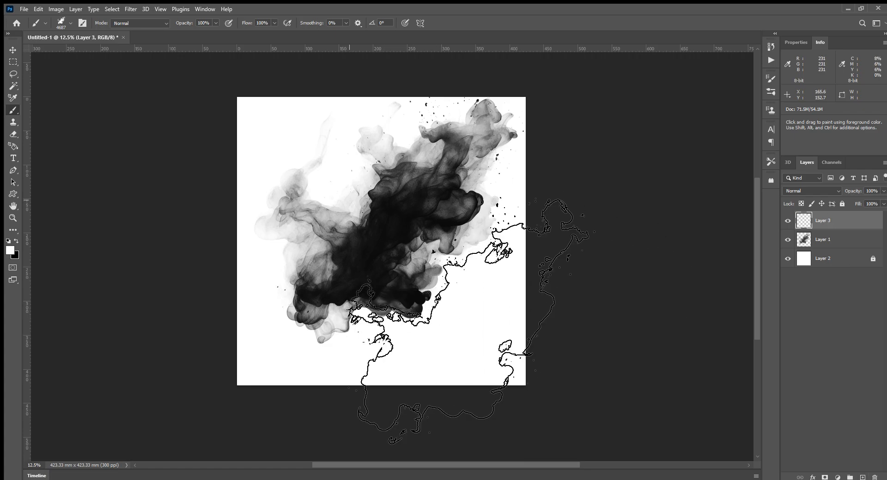
Stamp two white ink clouds over the black shape, then a black 4430 px cloud in the canvas's upper-right area.
left_click(350, 203)
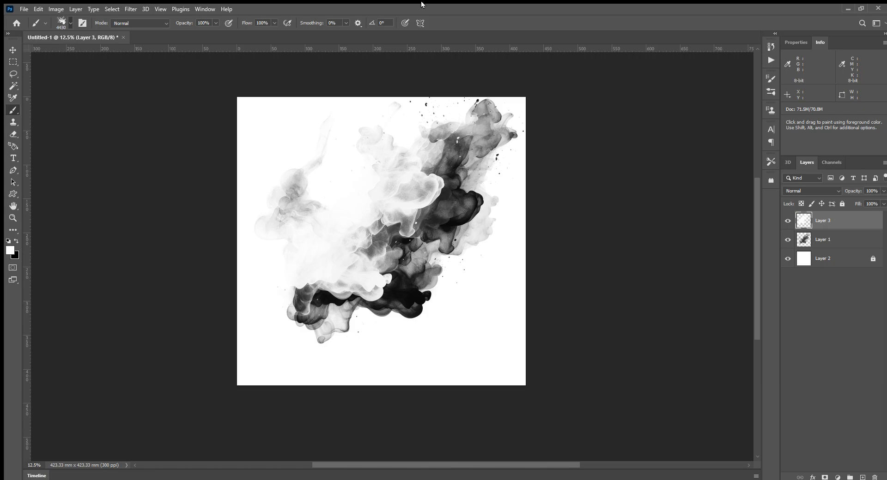
left_click(393, 231)
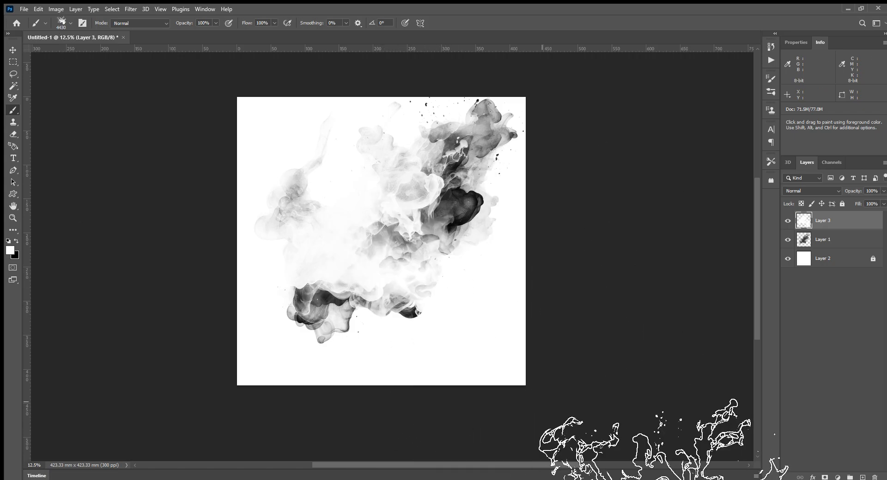
key("x")
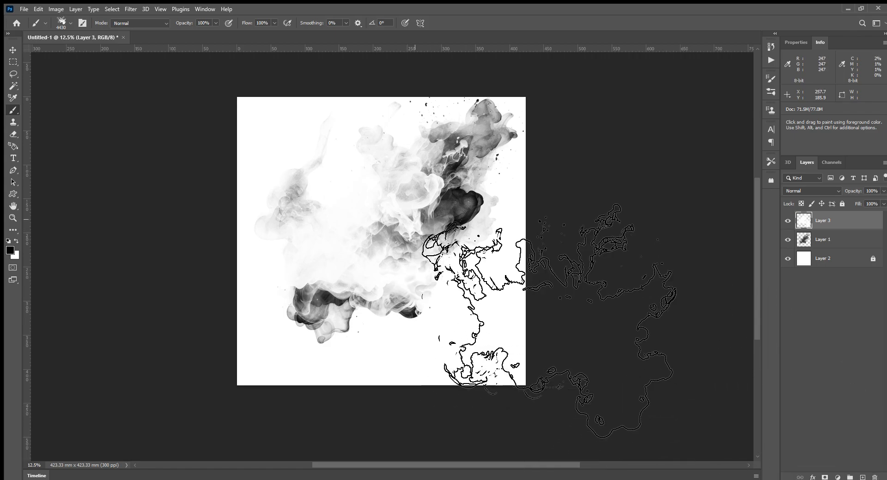
left_click(536, 305)
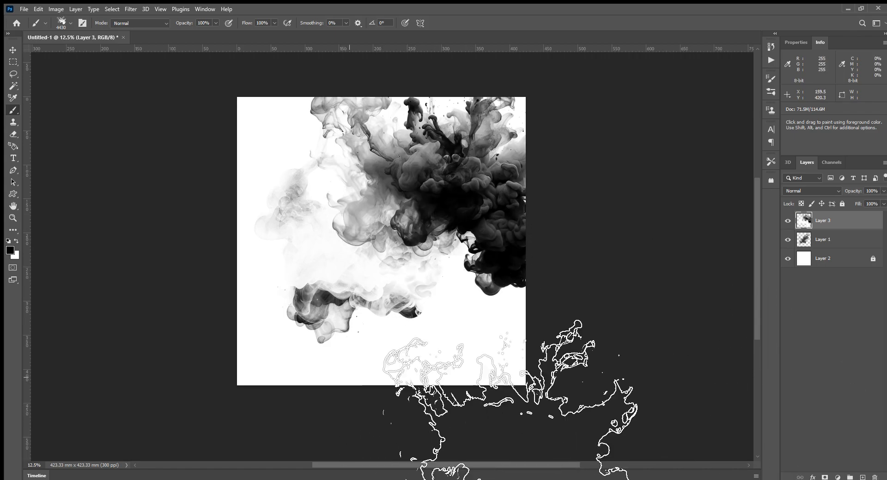
Stamp a black ink cloud in the canvas's lower-left corner and overlay it with a white one.
key("ctrl+plus")
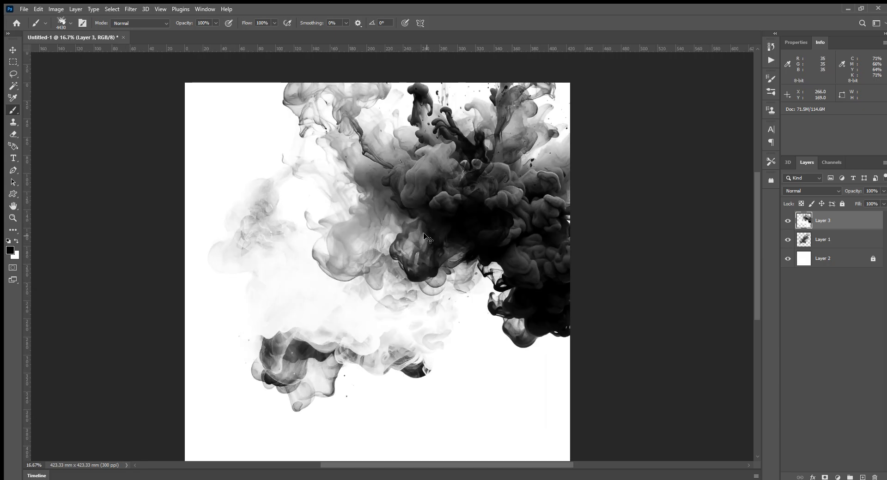
key("ctrl+plus")
scroll(452, 228, "down", 1)
scroll(452, 228, "up", 1)
scroll(452, 229, "left", 1)
key("ctrl+minus")
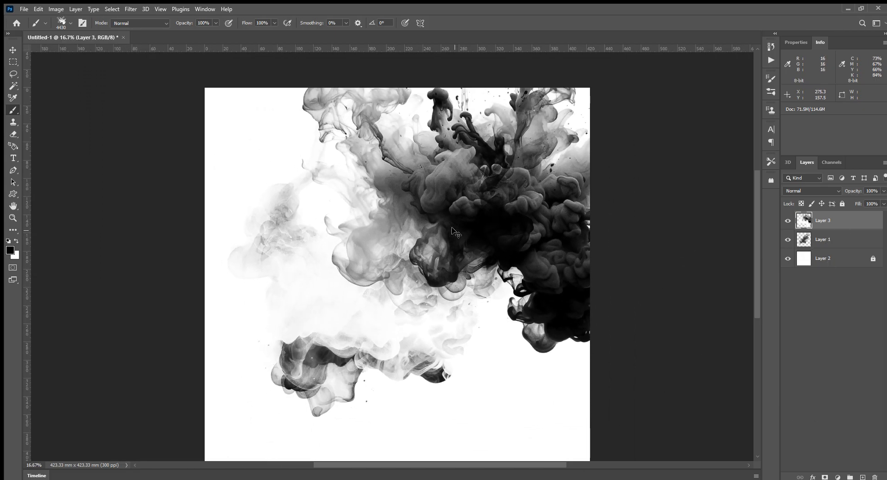
key("ctrl+minus")
left_click(302, 359)
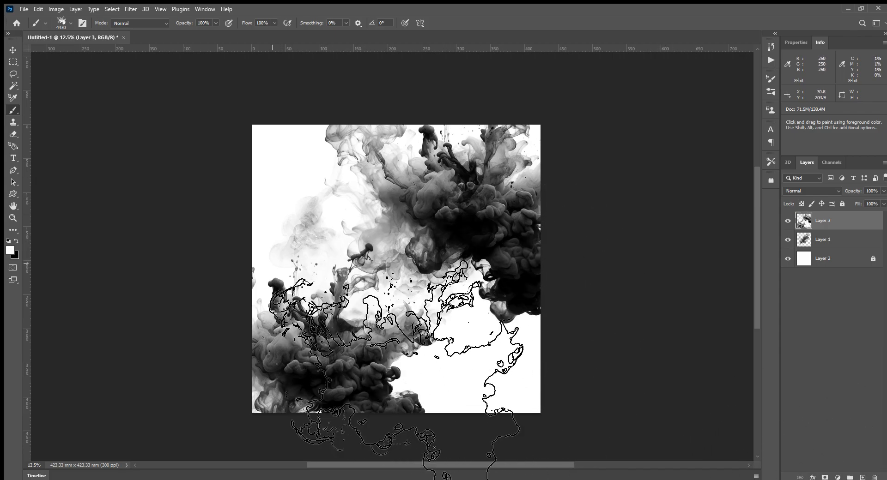
left_click(273, 264)
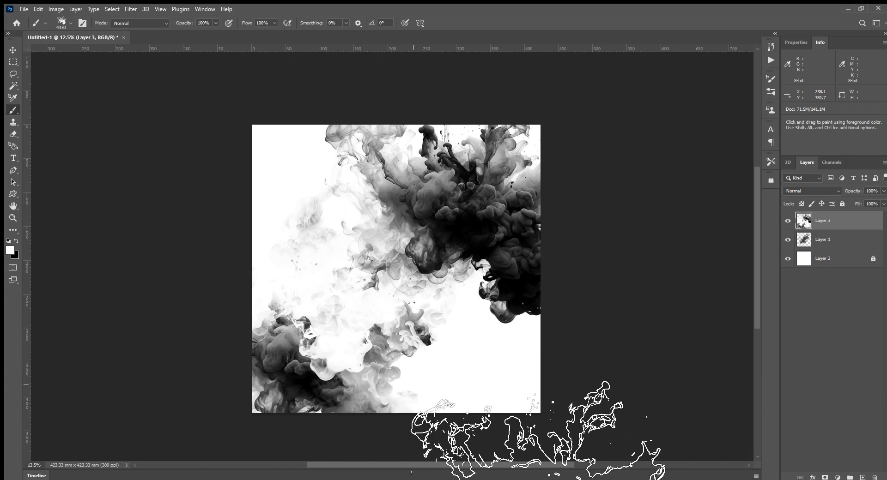
Stamp white ink clouds over the lower-left black cloud and the large black cloud on the canvas's right side.
left_click(277, 428)
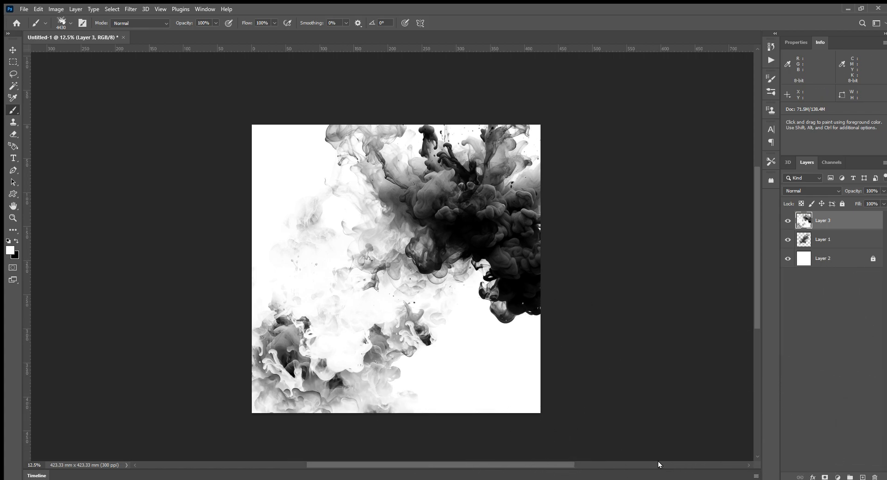
left_click(610, 317)
left_click(522, 267)
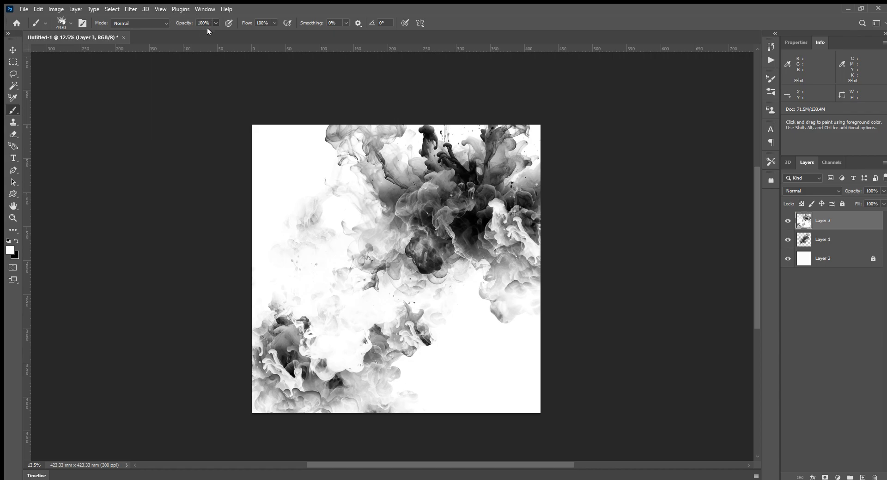
Lower the brush opacity to 59% and stamp a translucent white cloud over the dark ink in the canvas's upper-right area.
key("5")
key("9")
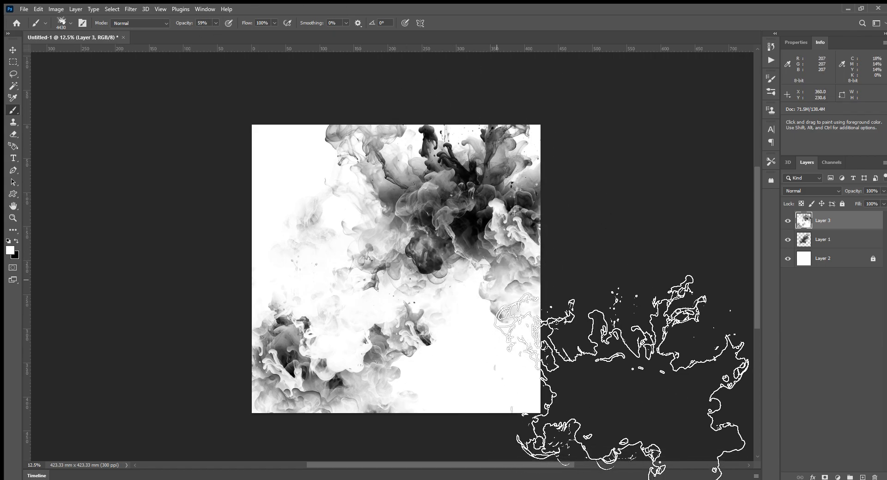
left_click(416, 185)
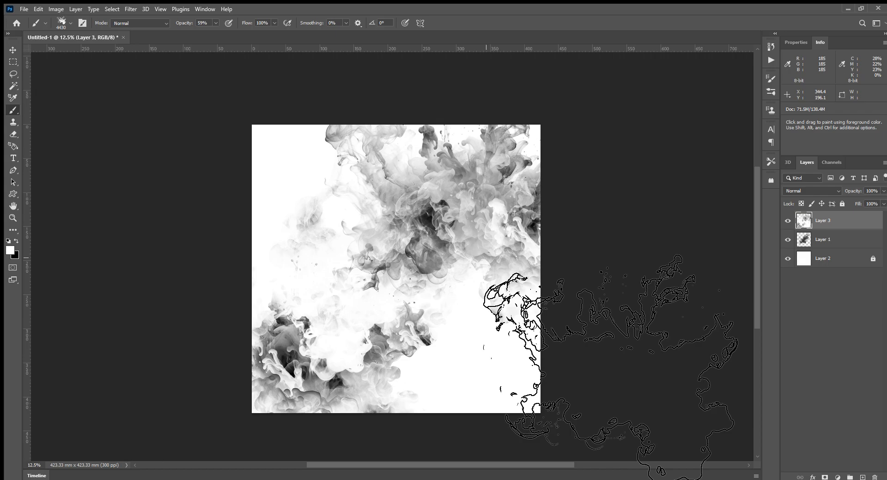
Stamp translucent black ink clouds at 59% opacity across the canvas's centre, lower edge, right side and upper-left area.
key("x")
left_click(386, 277)
left_click(507, 282)
left_click(508, 282)
left_click(397, 347)
left_click(275, 392)
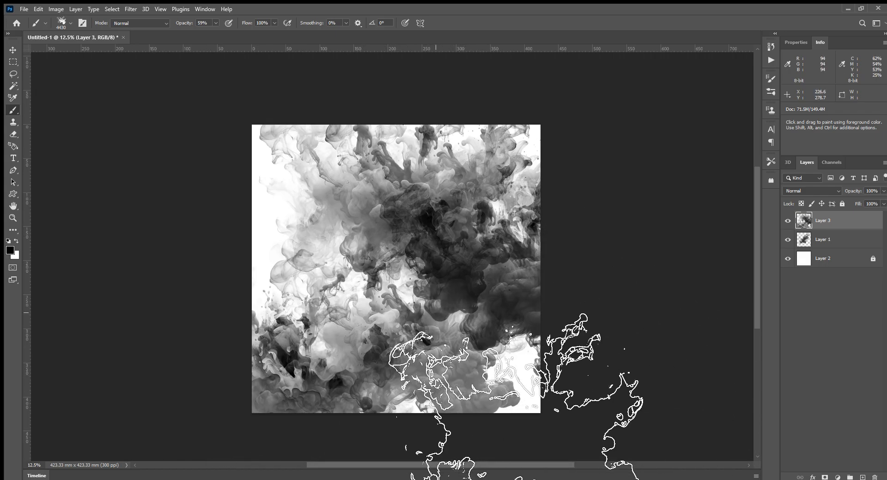
left_click(387, 317)
left_click(508, 364)
left_click(363, 168)
left_click(268, 177)
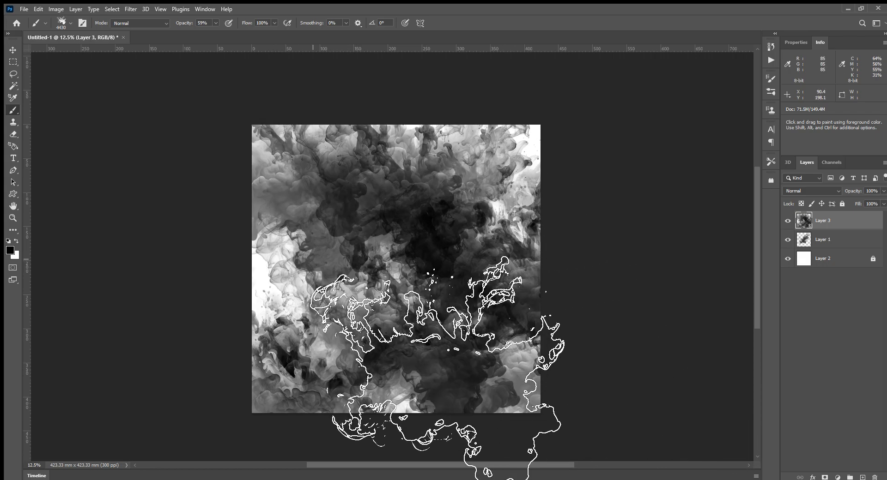
Stamp two translucent white ink clouds over the canvas's left half.
key("x")
left_click(285, 212)
left_click(267, 295)
Choose a different ink brush at 2874 px and stamp a white cloud over the dark area in the canvas's upper centre.
scroll(284, 175, "up", 1)
scroll(284, 175, "down", 1)
scroll(285, 175, "up", 2)
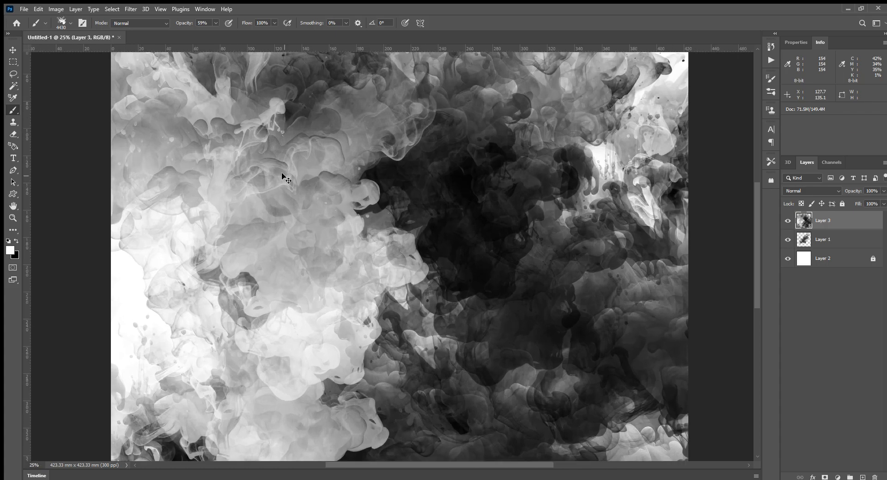
scroll(285, 175, "up", 1)
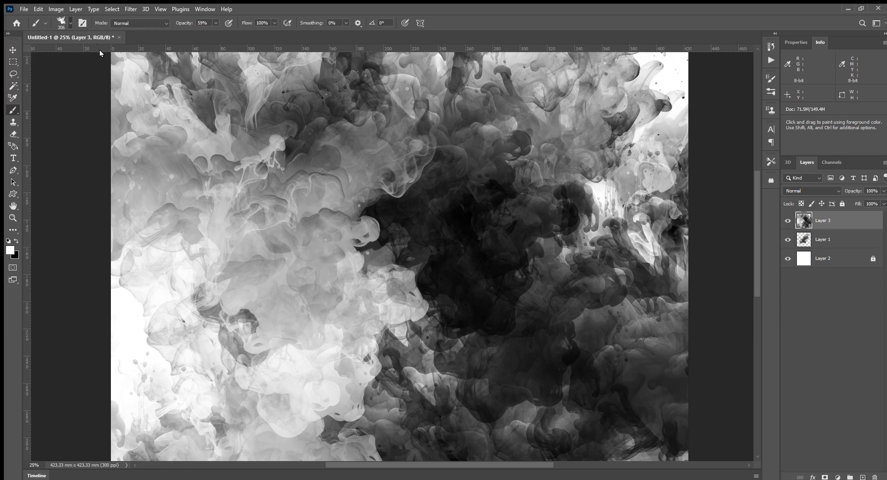
left_click_drag(104, 51, 108, 51)
left_click(223, 5)
left_click(364, 181)
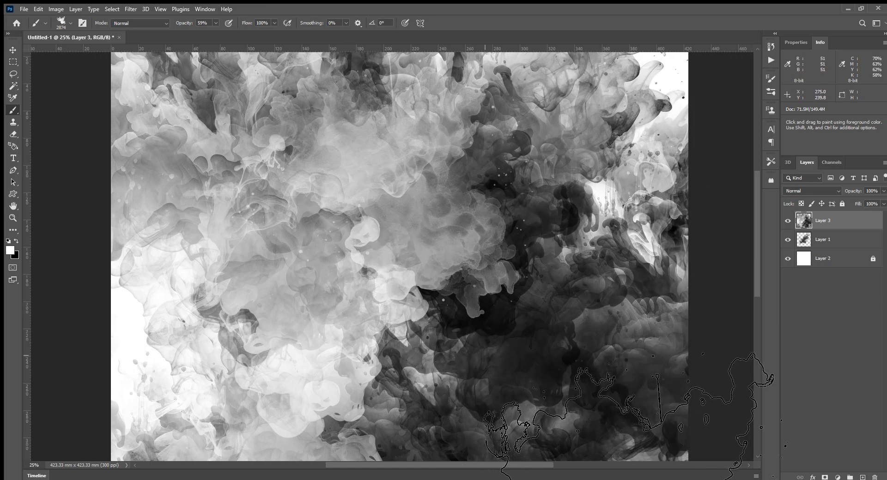
Build up black ink in the canvas's upper-right corner and overlay it with a white cloud slightly lower.
scroll(489, 353, "up", 1)
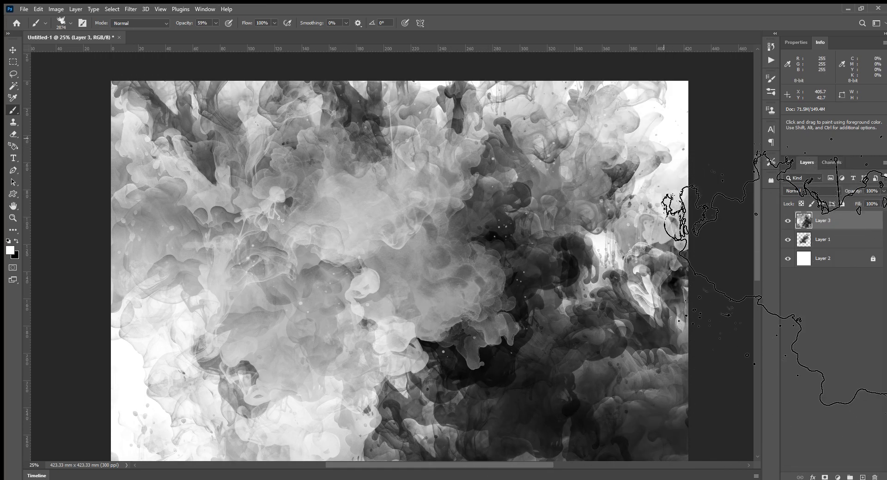
key("x")
left_click(630, 136)
left_click(631, 136)
left_click(631, 136)
key("x")
left_click(590, 202)
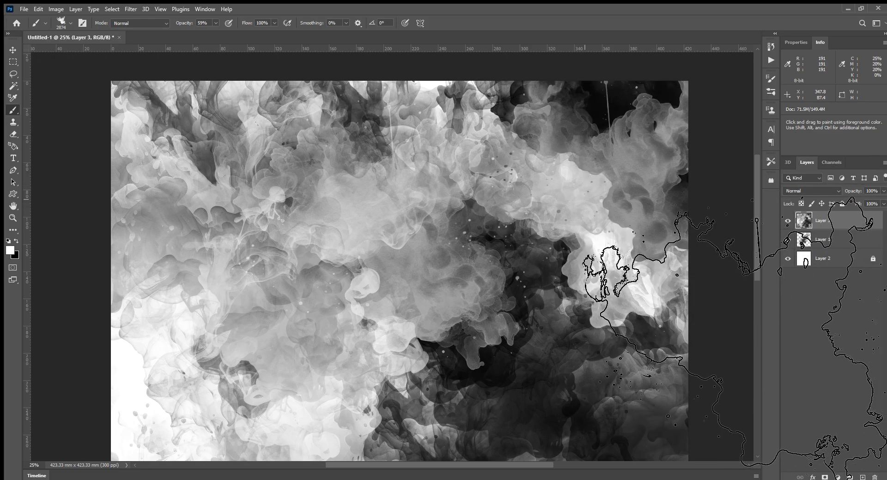
Stamp three translucent black ink clouds over the upper-left part of the canvas.
key("x")
left_click(126, 138)
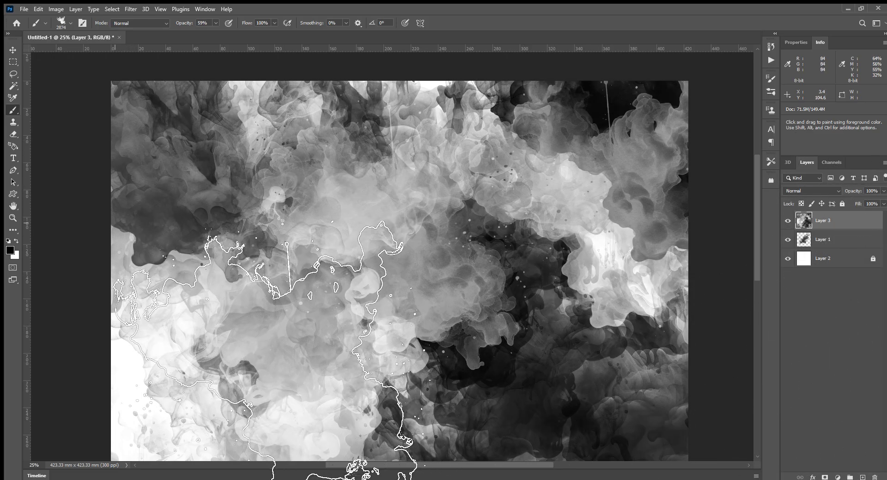
left_click(113, 225)
left_click(302, 139)
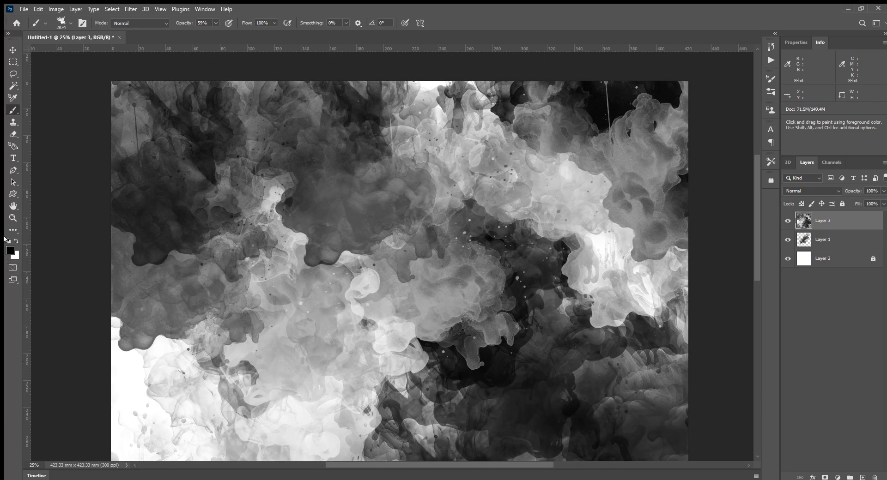
Set the foreground colour to bright red and add a new empty layer directly above Layer 1.
key("i")
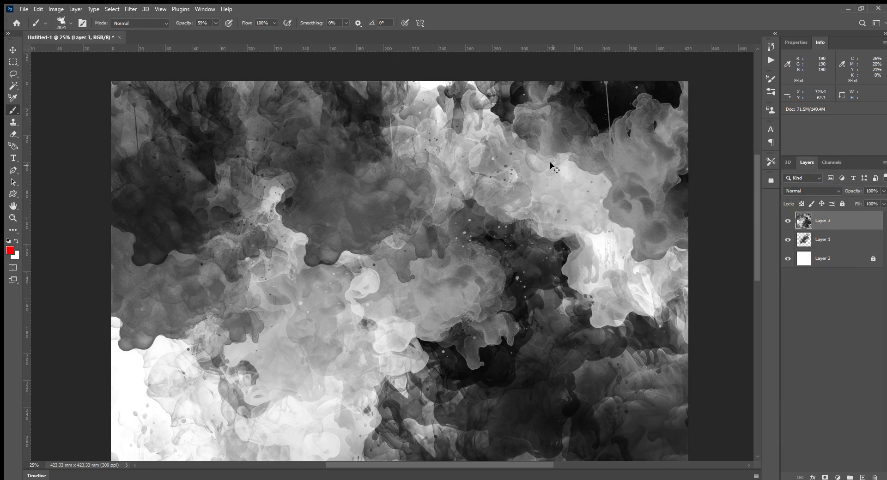
key("ctrl+minus")
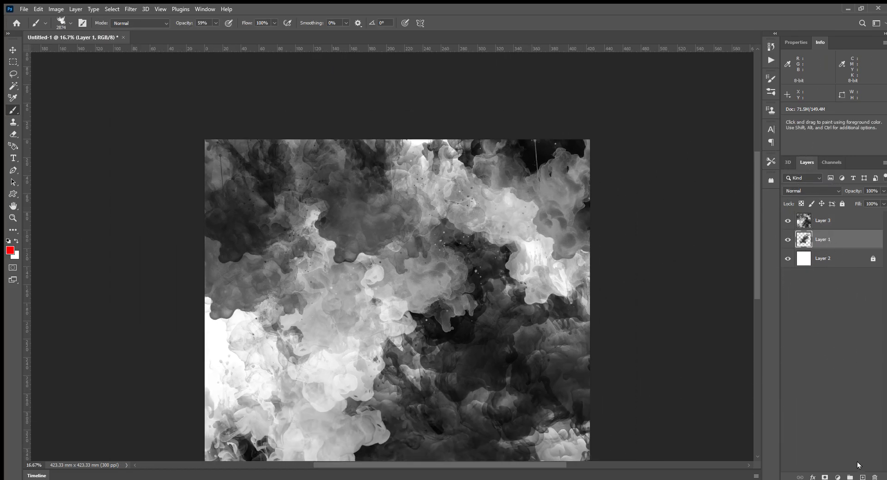
left_click(862, 477)
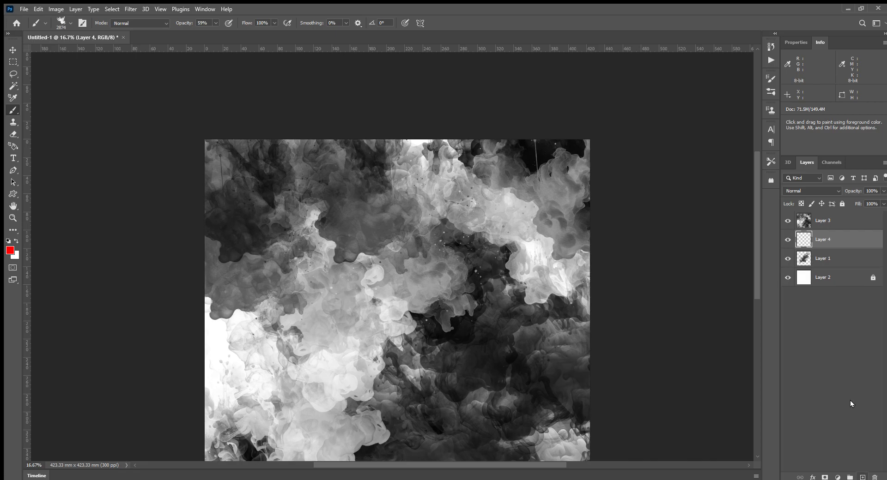
Stamp red ink clouds at 59% opacity on the new layer in the canvas's centre, lower right and left side.
scroll(623, 314, "down", 3)
left_click(416, 221)
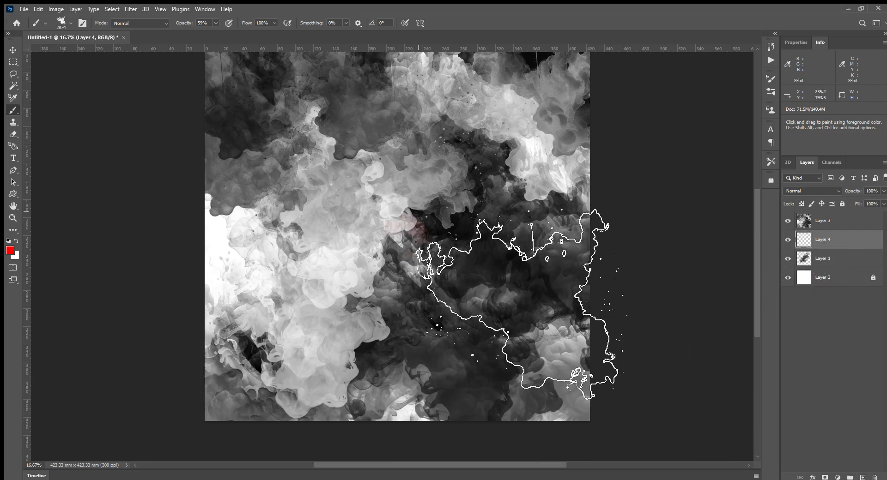
left_click(503, 350)
left_click(243, 266)
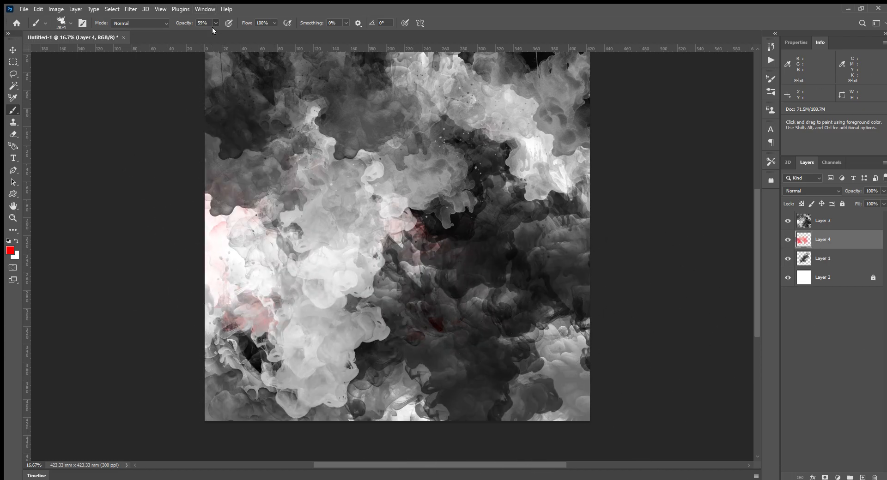
Raise the brush opacity to 100% and stamp red clouds across the whole canvas on Layer 4.
key("0")
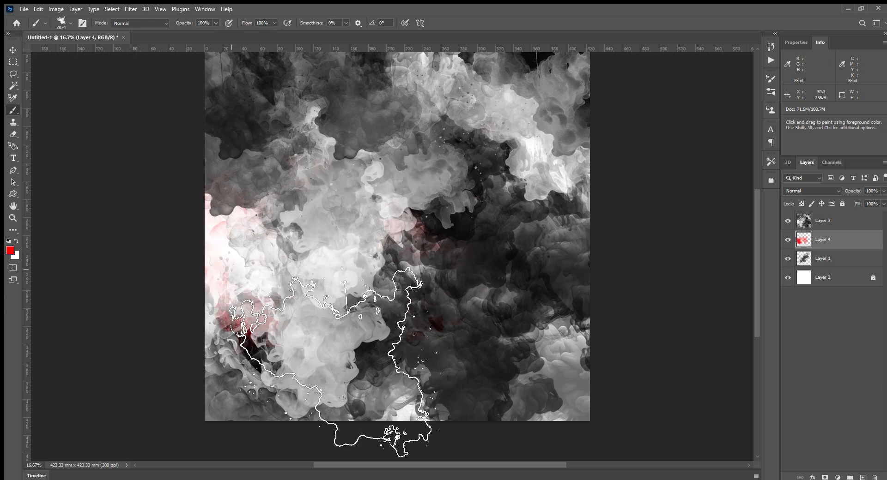
left_click(279, 143)
left_click(255, 92)
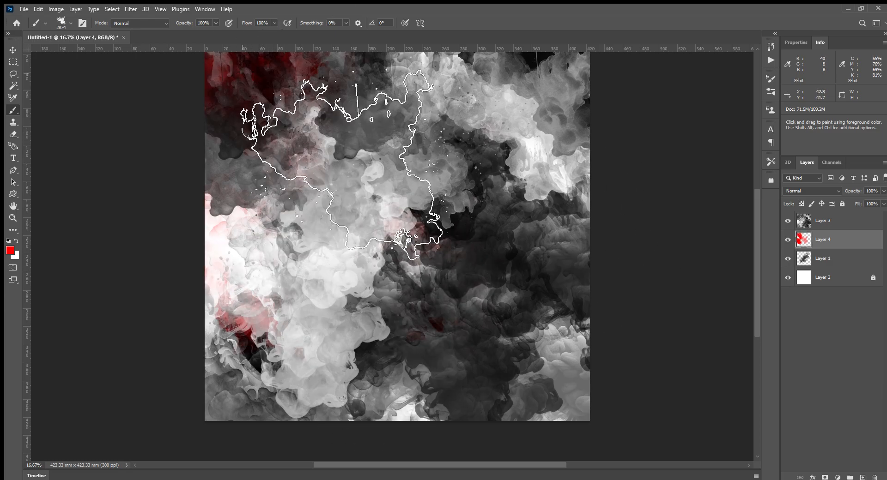
left_click(452, 153)
left_click(344, 305)
left_click(278, 417)
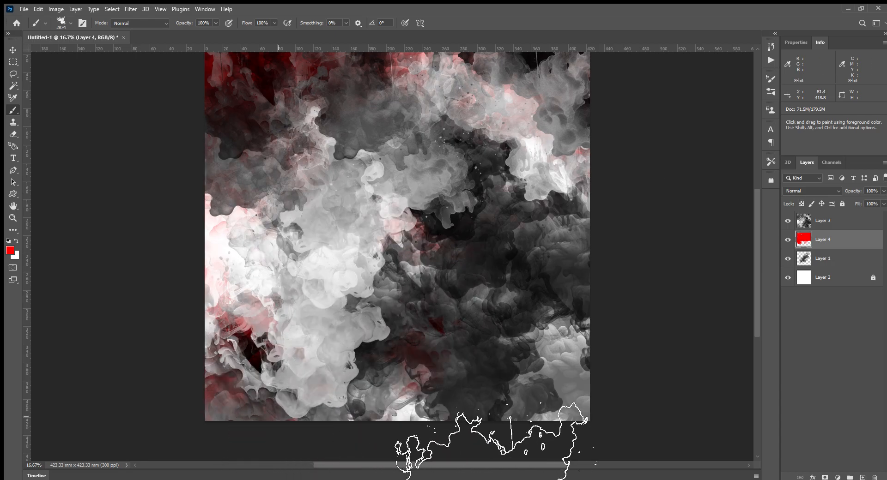
left_click(577, 448)
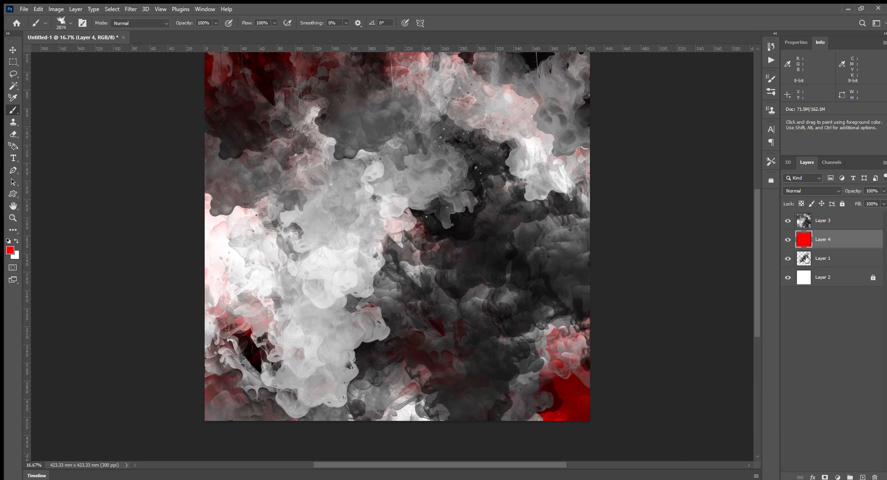
Hide Layer 3 and move the red Layer 4 beneath Layer 1.
left_click(788, 220)
left_click_drag(819, 268, 819, 269)
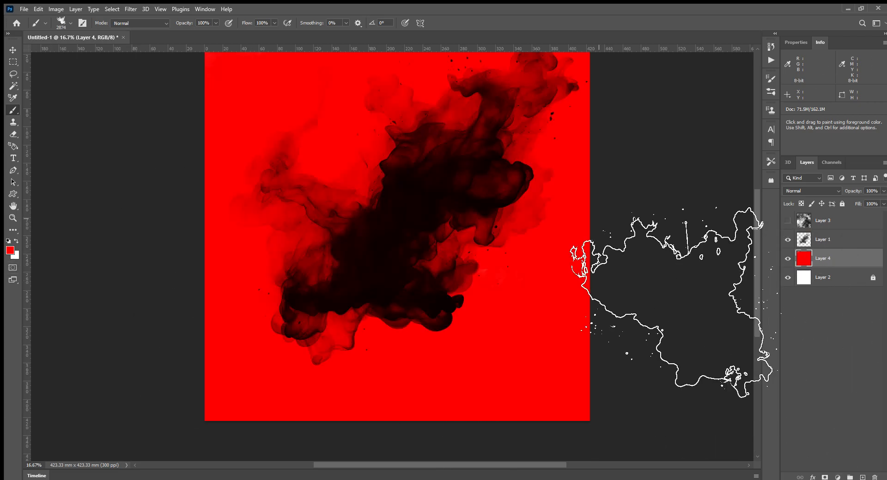
Stamp white ink clouds over the red layer along the right side, top, left side and lower part of the canvas.
left_click(491, 335)
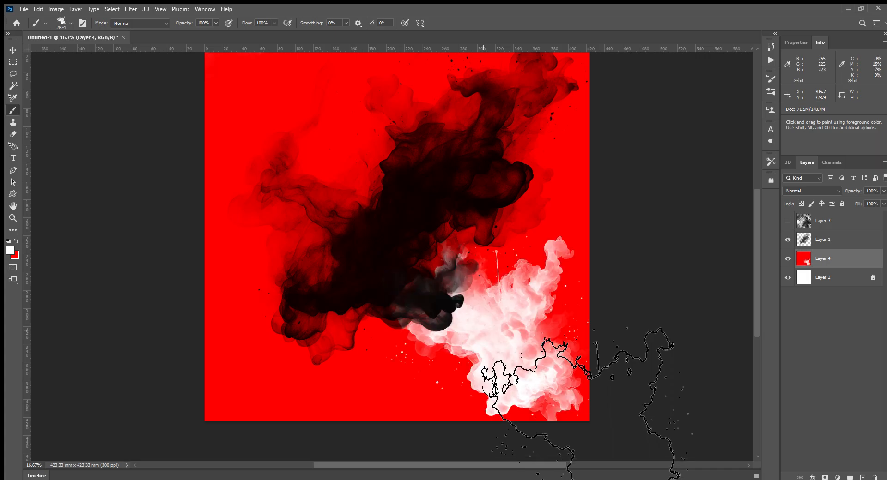
left_click(438, 226)
left_click(529, 216)
left_click(550, 123)
left_click(358, 120)
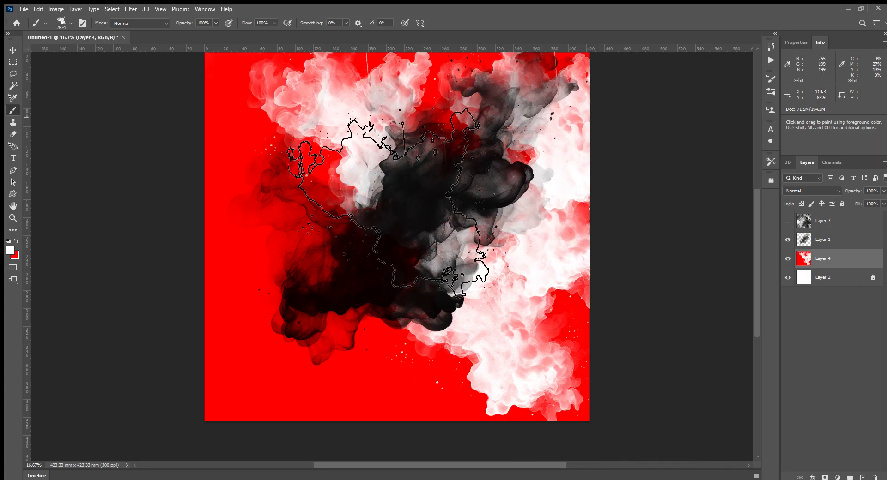
left_click_drag(290, 104, 246, 283)
left_click(268, 333)
left_click(434, 396)
left_click(468, 377)
Stamp red ink clouds over the white on Layer 4 in the lower-left corner, along the left edge and at the centre.
key("x")
left_click(276, 348)
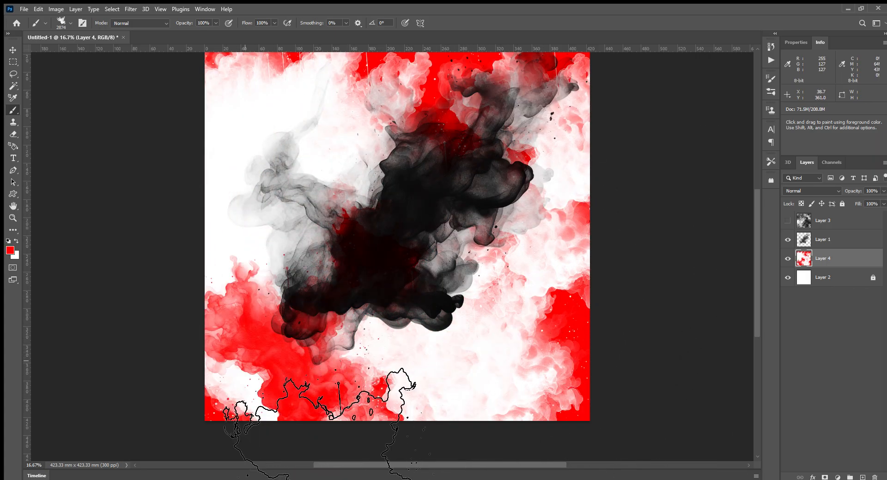
left_click(203, 387)
left_click(219, 174)
left_click(373, 233)
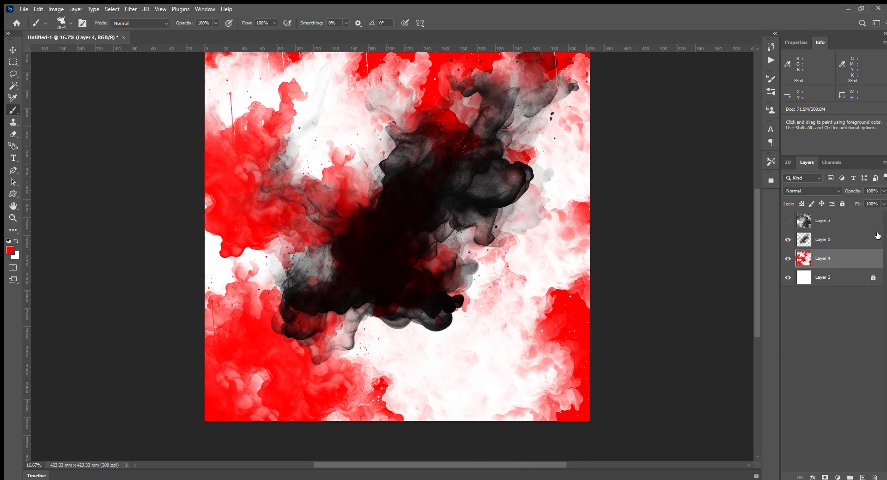
Show Layer 3 again and stamp red clouds on a new layer above it at the canvas's upper right, left edge and lower-right corner.
left_click(785, 221)
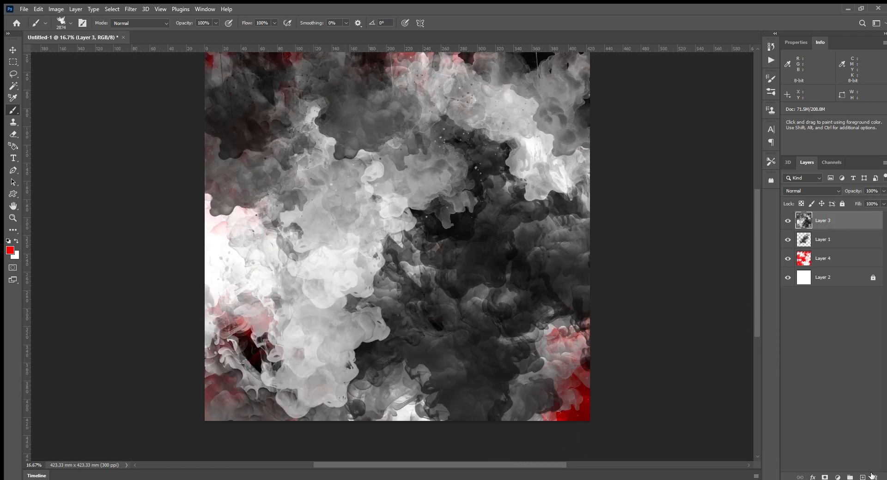
left_click(482, 134)
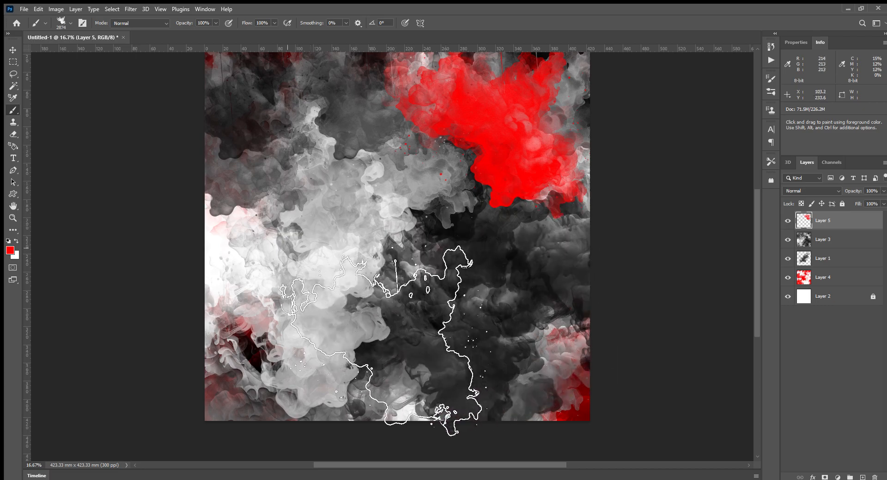
left_click(263, 365)
left_click(222, 260)
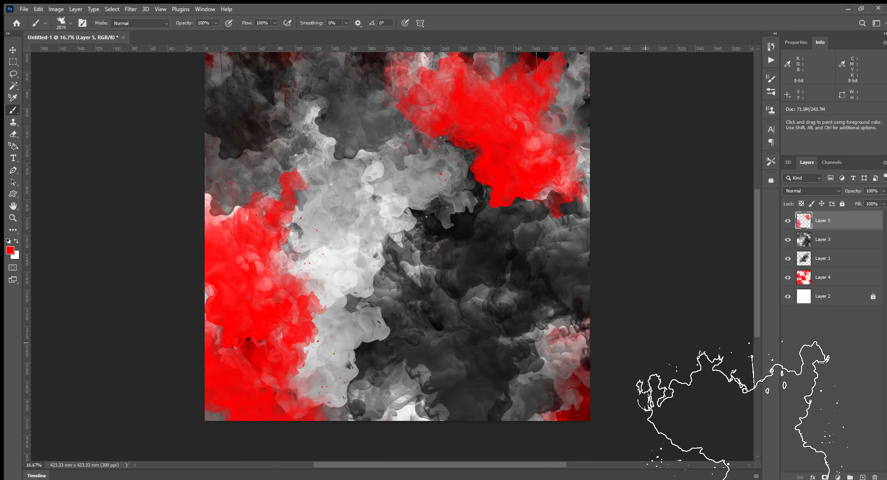
left_click(631, 342)
left_click(542, 385)
Stamp two white ink clouds along the lower part of the canvas on Layer 5.
key("x")
left_click(499, 383)
left_click(344, 384)
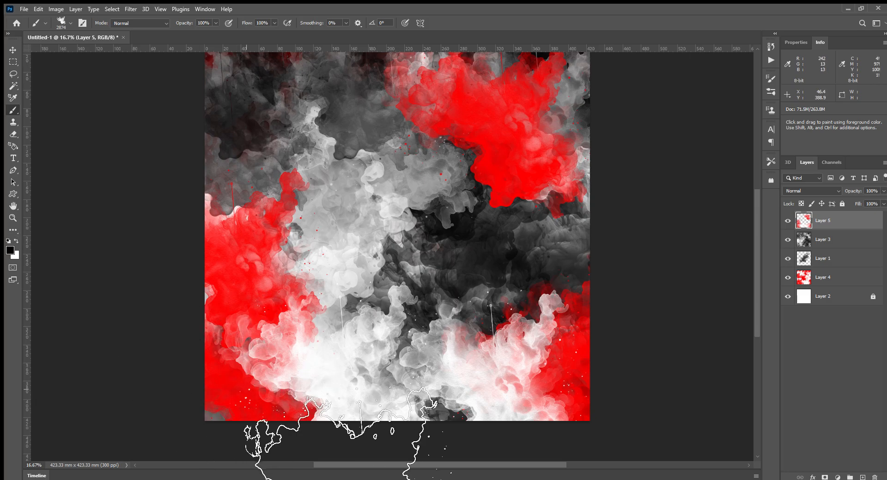
Stamp black clouds over the canvas's lower-left and lower-right red areas, plus a 4778 px black cloud from a different brush across the centre right.
left_click(246, 389)
left_click(199, 385)
left_click(202, 282)
left_click(608, 341)
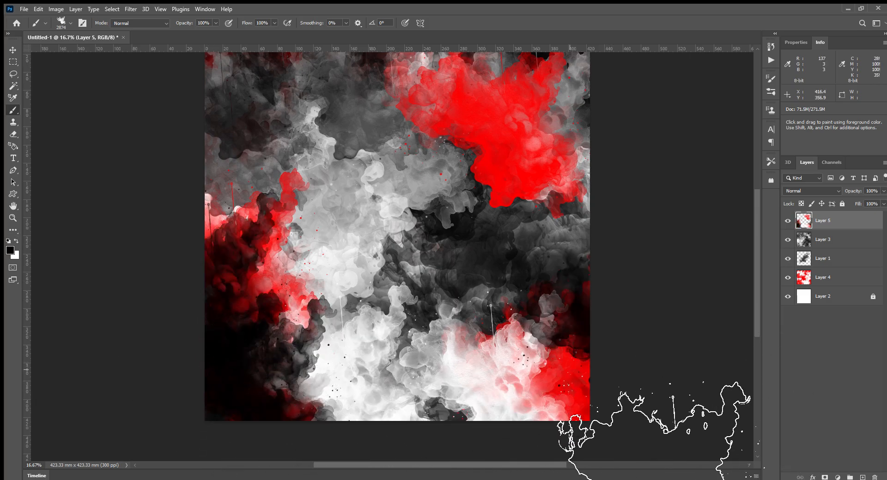
left_click(538, 408)
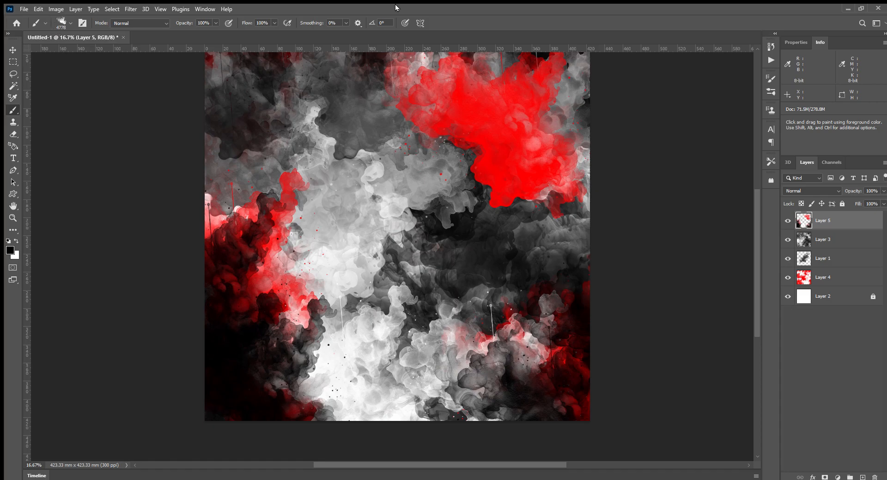
left_click(450, 191)
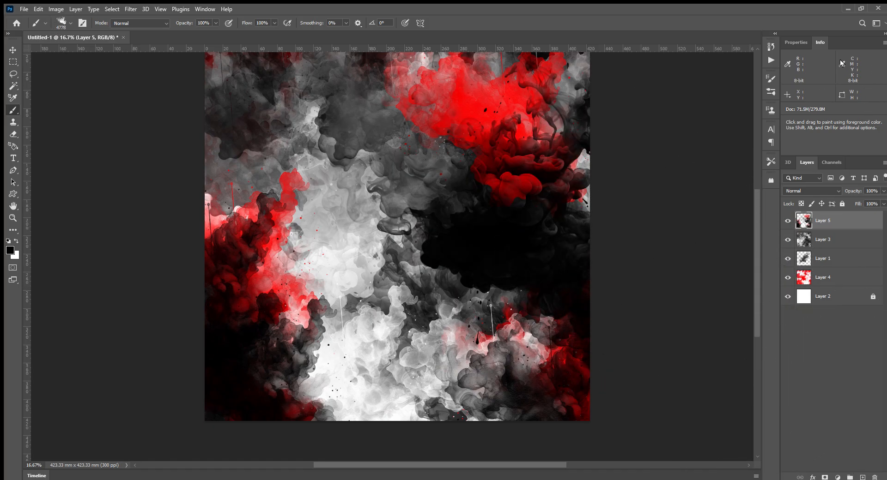